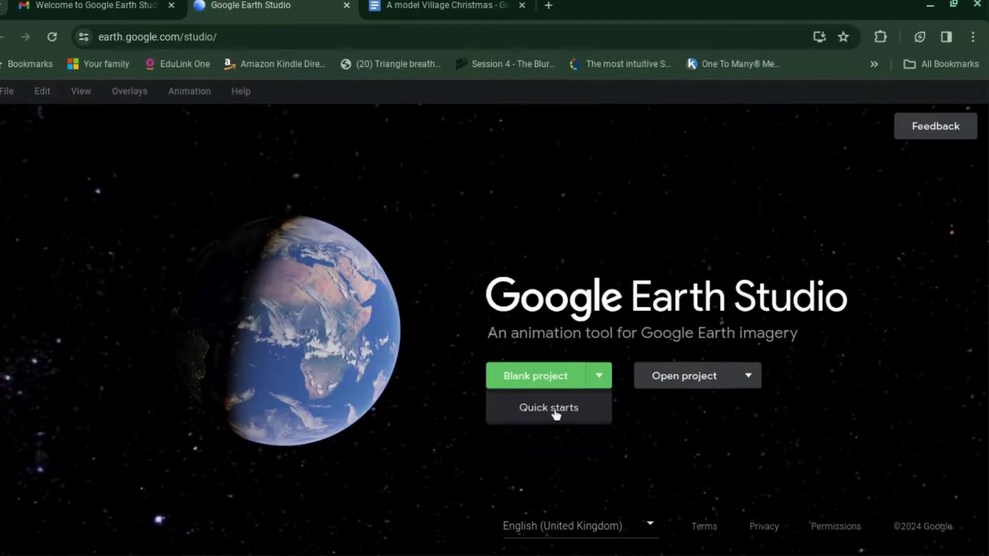
# From the Quick starts templates list, pick the Orbit template for a new project
pyautogui.click(556, 409)
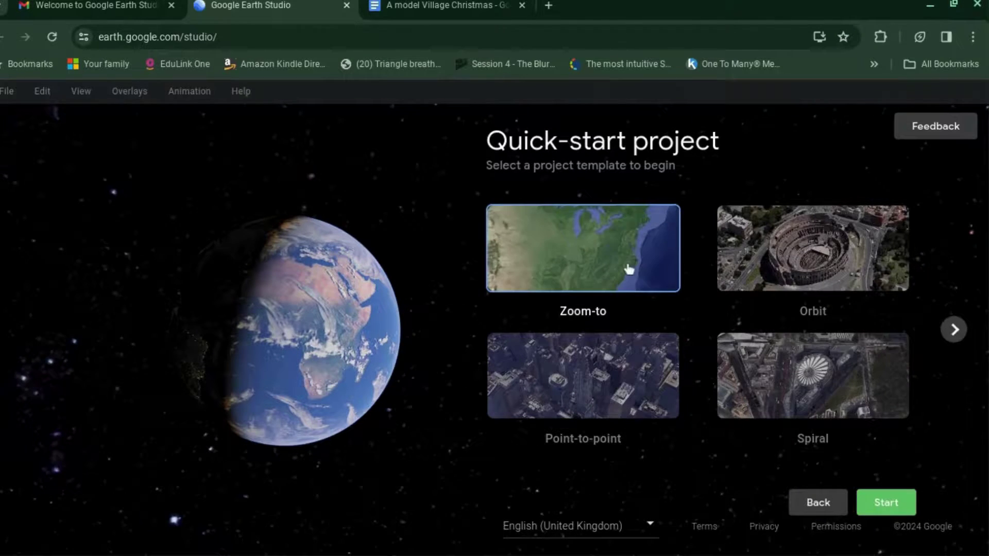
pyautogui.click(813, 290)
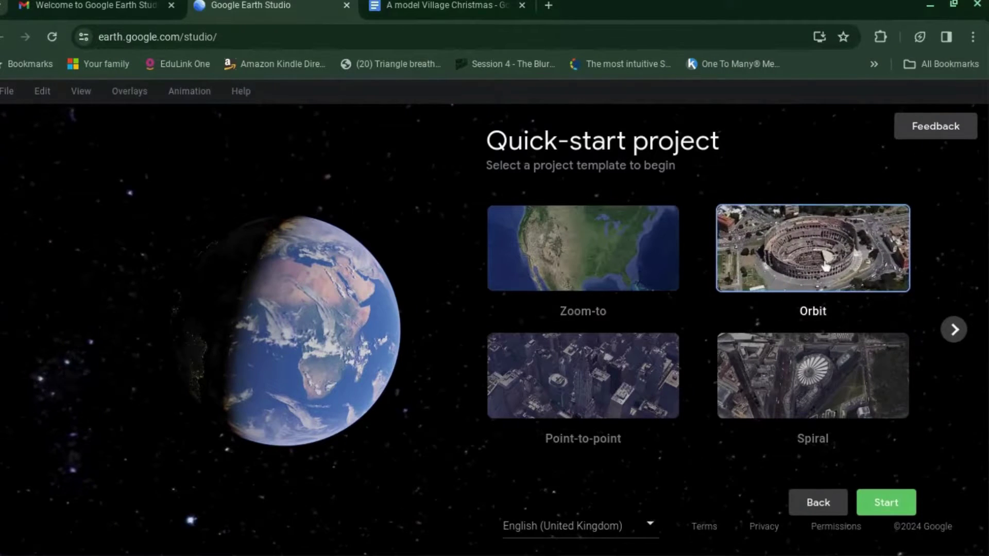
# Start the Orbit quick start and search 'chry' to set the Chrysler Building as point of interest
pyautogui.click(890, 506)
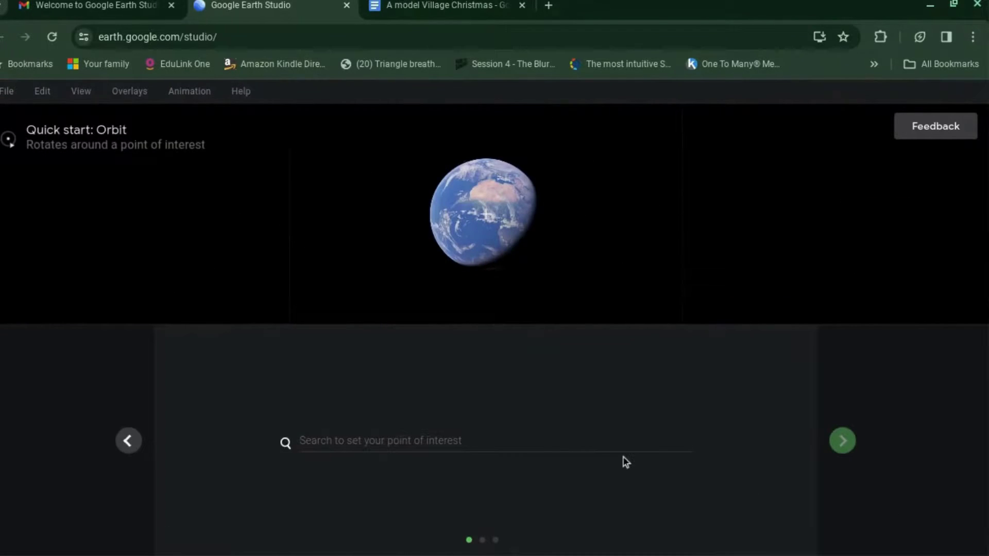
pyautogui.click(491, 442)
pyautogui.write('chrysl')
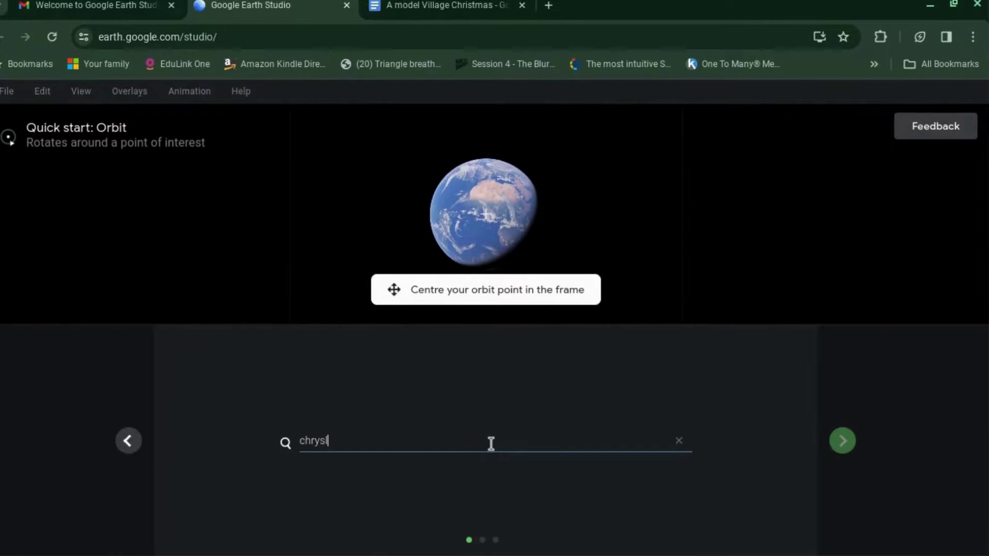
pyautogui.click(504, 484)
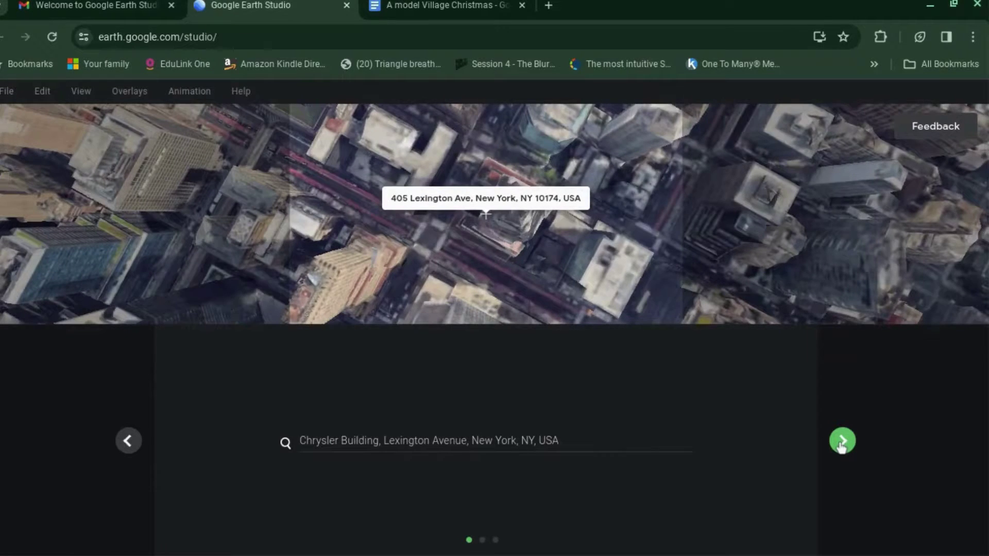
# Set the orbit to target altitude 358 m, camera altitude 483 m and radius 1188 m
pyautogui.click(842, 442)
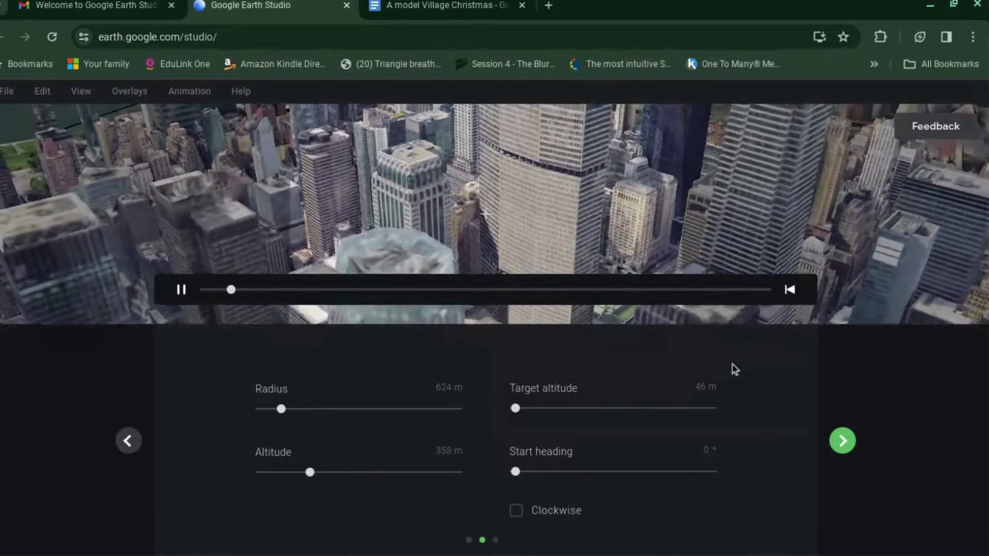
pyautogui.moveTo(517, 409); pyautogui.dragTo(565, 415)
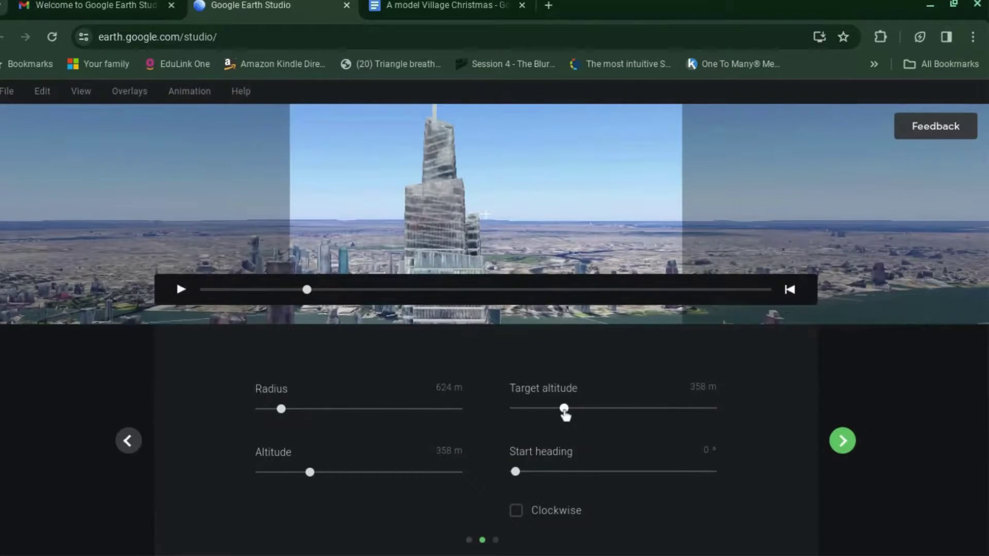
pyautogui.click(324, 473)
pyautogui.moveTo(324, 473); pyautogui.dragTo(330, 473)
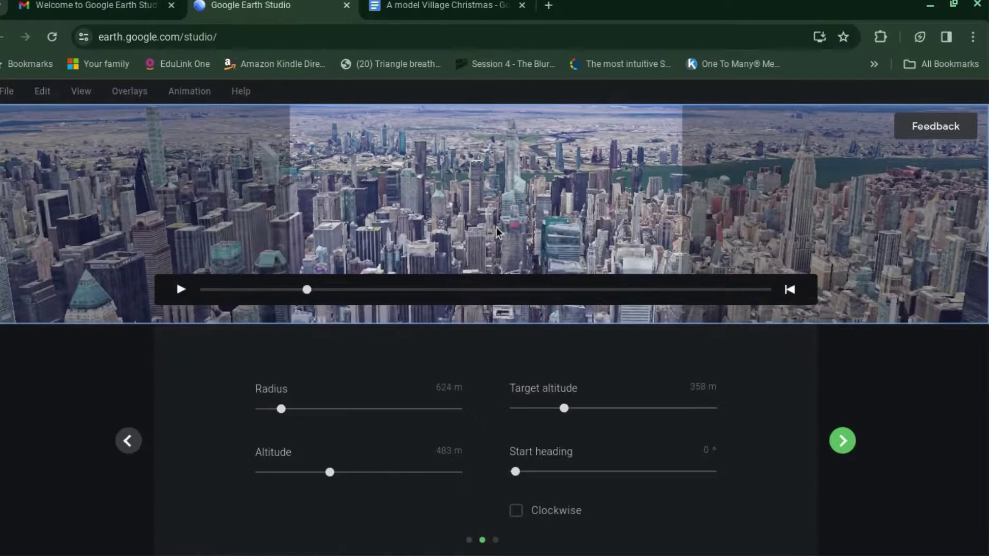
pyautogui.moveTo(561, 237); pyautogui.dragTo(267, 232)
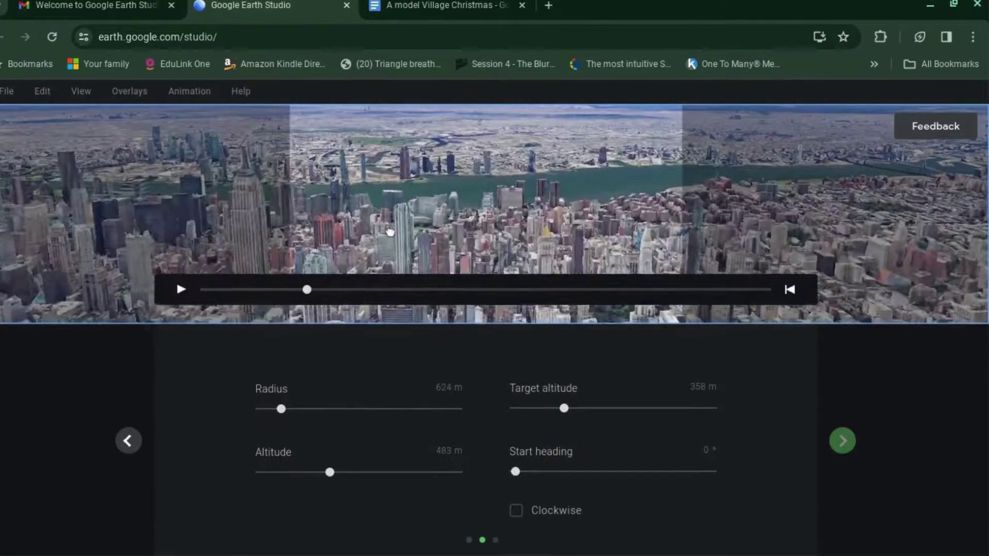
pyautogui.moveTo(398, 241); pyautogui.dragTo(552, 253)
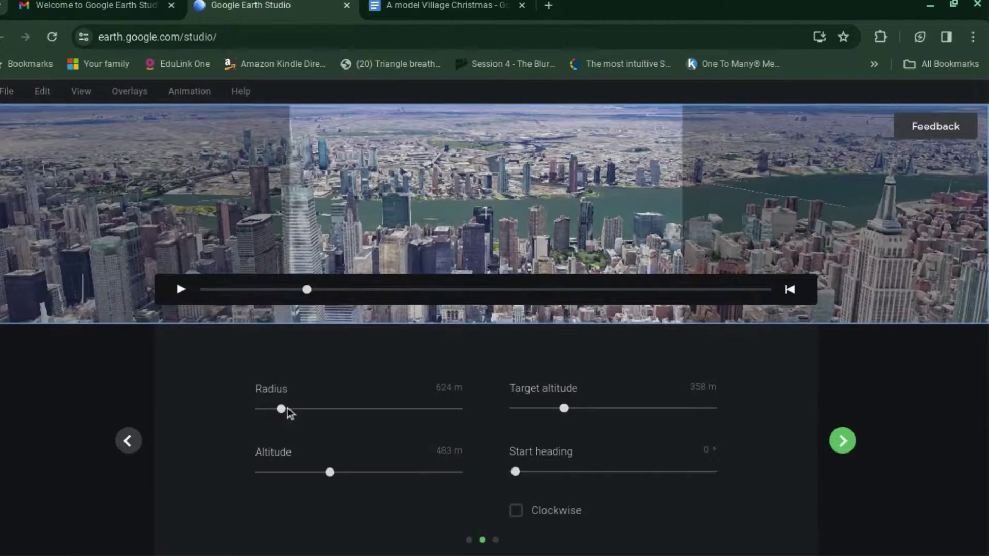
pyautogui.moveTo(281, 409); pyautogui.dragTo(297, 410)
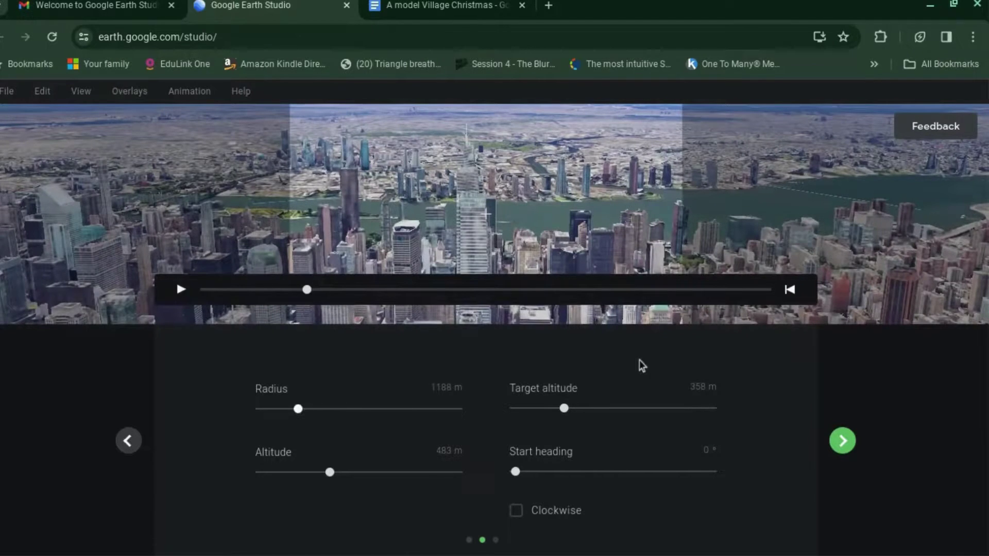
# Advance to the duration step, which shows 50 s
pyautogui.click(851, 444)
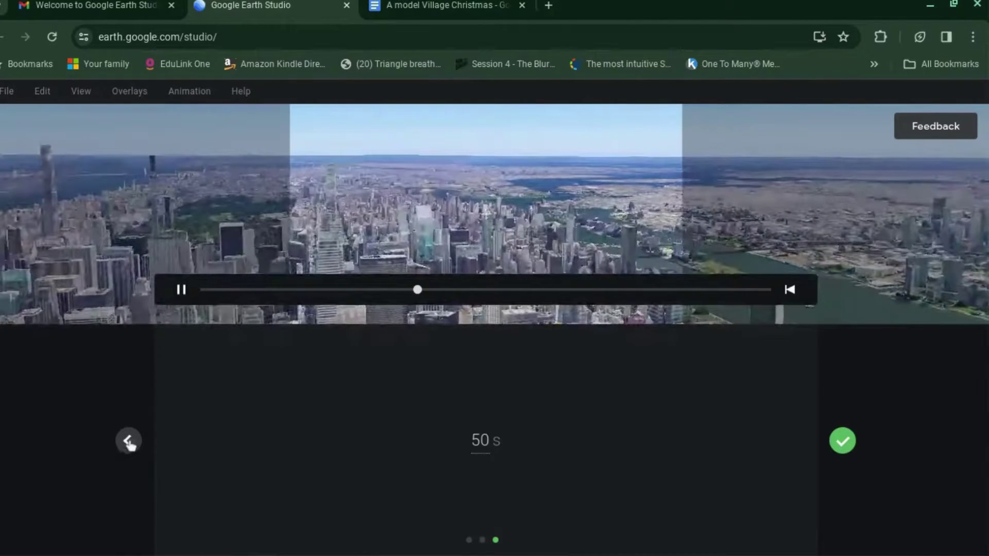
# Return to orbit settings and set start heading 90°, target altitude 158 m, altitude 296 m
pyautogui.click(129, 441)
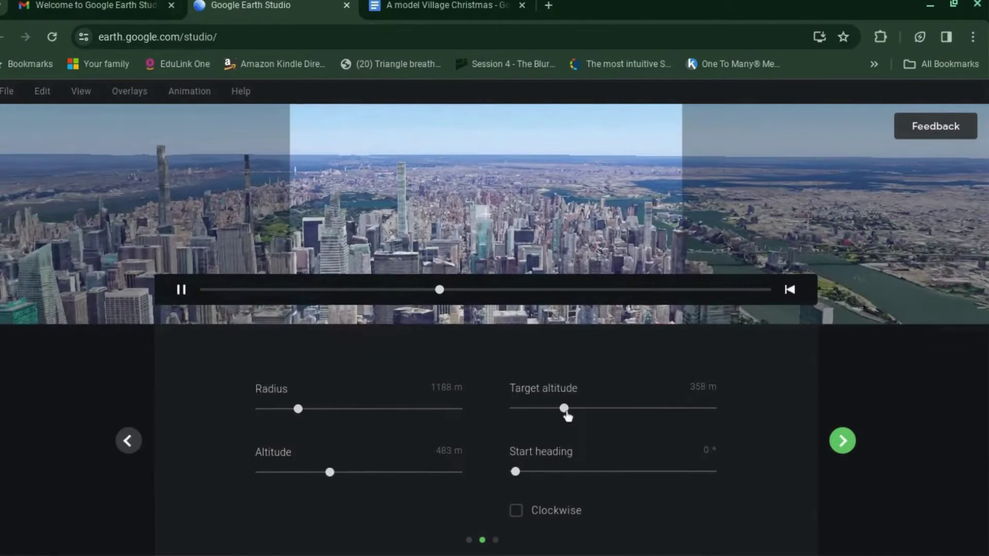
pyautogui.moveTo(565, 410); pyautogui.dragTo(553, 411)
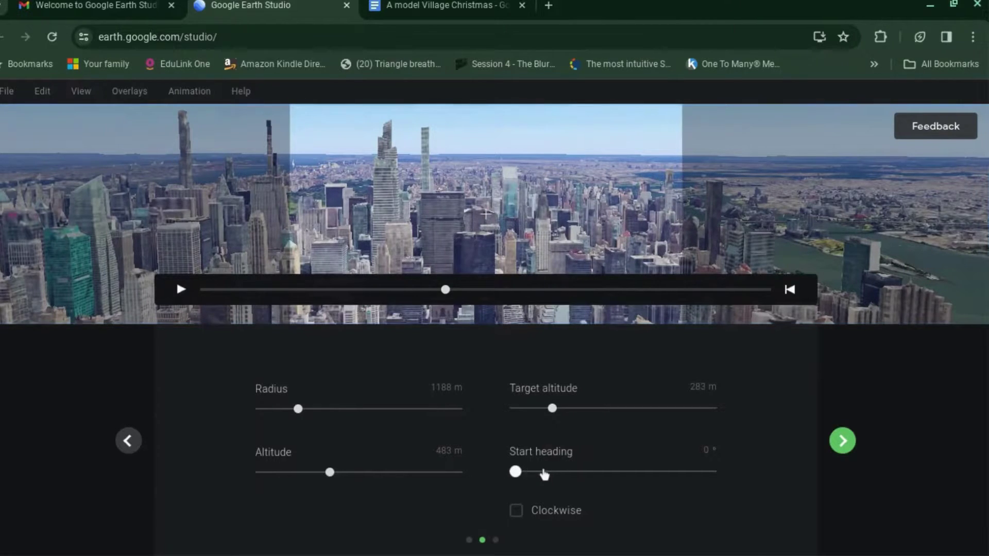
pyautogui.click(544, 475)
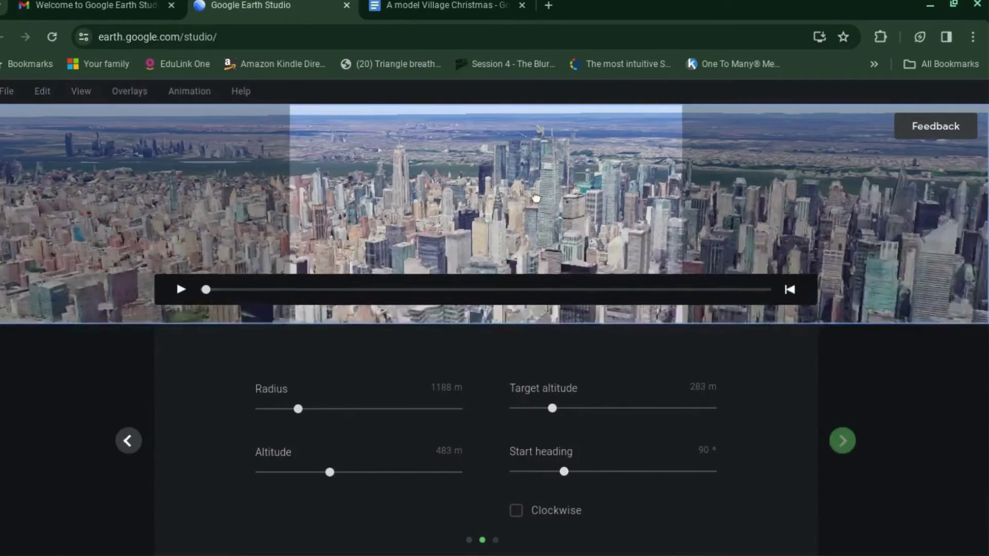
pyautogui.click(529, 409)
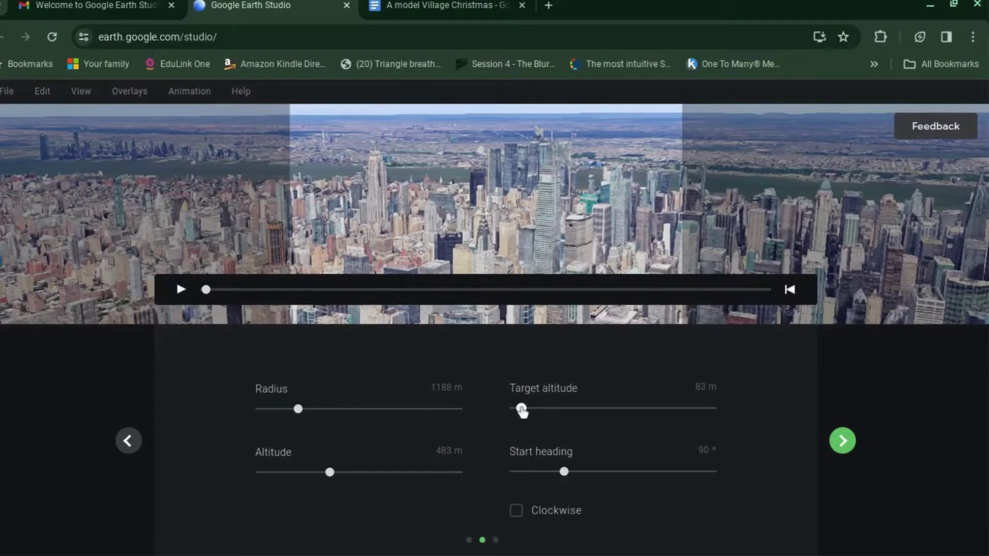
pyautogui.moveTo(522, 409); pyautogui.dragTo(535, 409)
pyautogui.moveTo(327, 473); pyautogui.dragTo(301, 472)
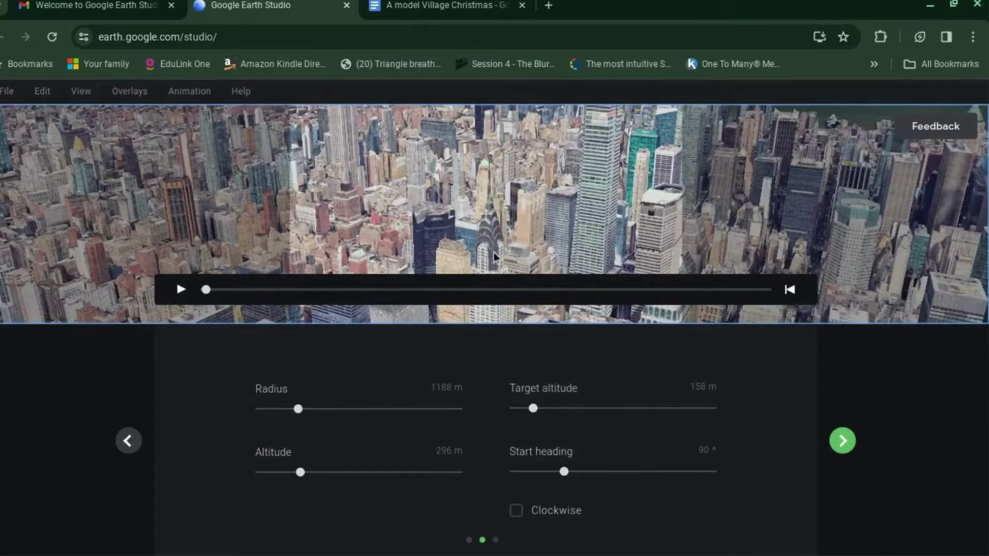
# Advance again to the 50 s duration step
pyautogui.click(850, 451)
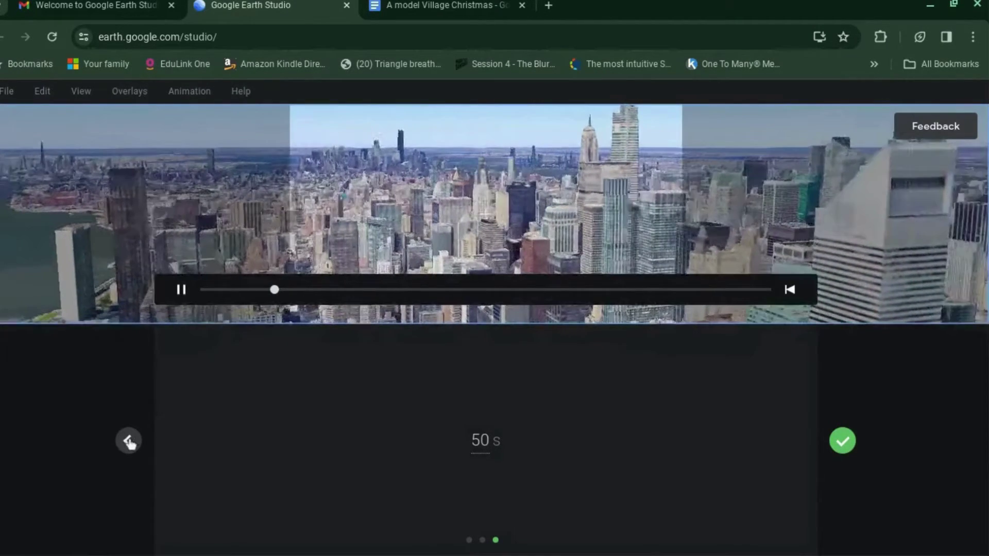
# Back in orbit settings, shrink the radius, set altitude 208 m and target altitude 258 m
pyautogui.click(128, 441)
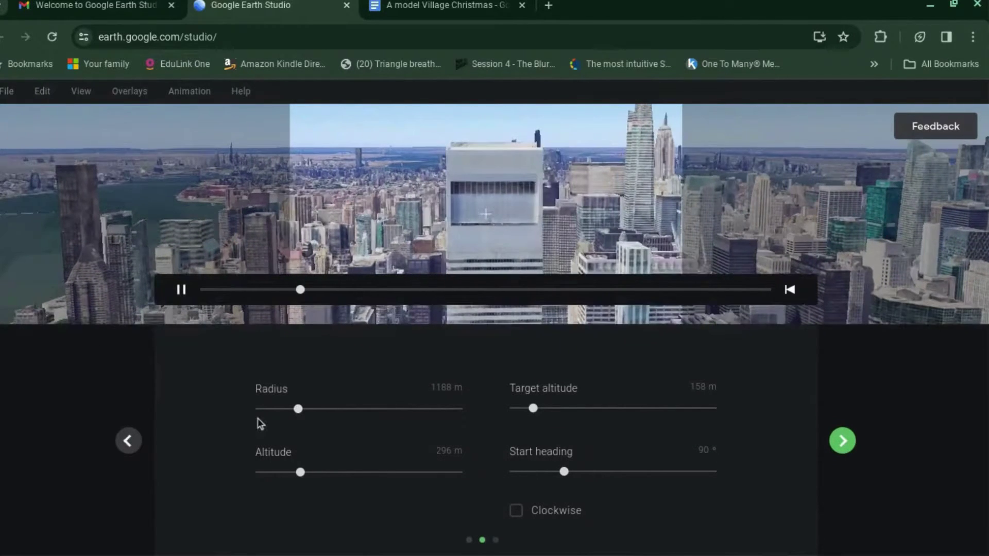
pyautogui.moveTo(298, 409); pyautogui.dragTo(273, 409)
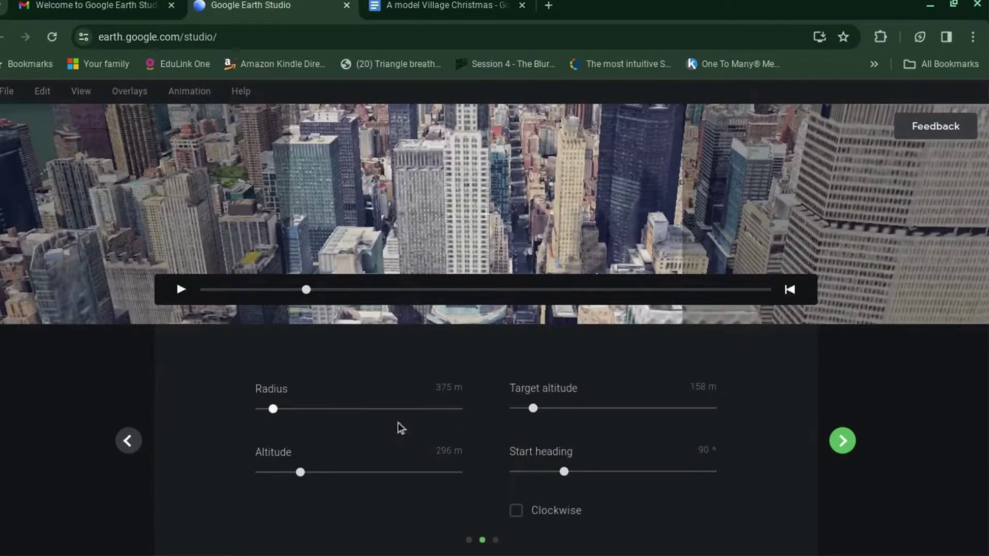
pyautogui.moveTo(304, 471); pyautogui.dragTo(286, 473)
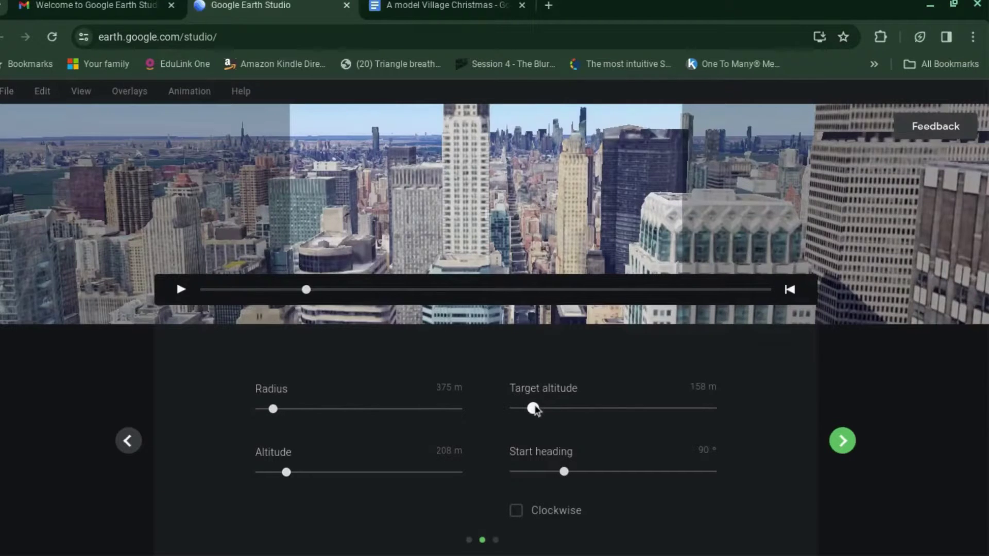
pyautogui.moveTo(533, 409); pyautogui.dragTo(551, 411)
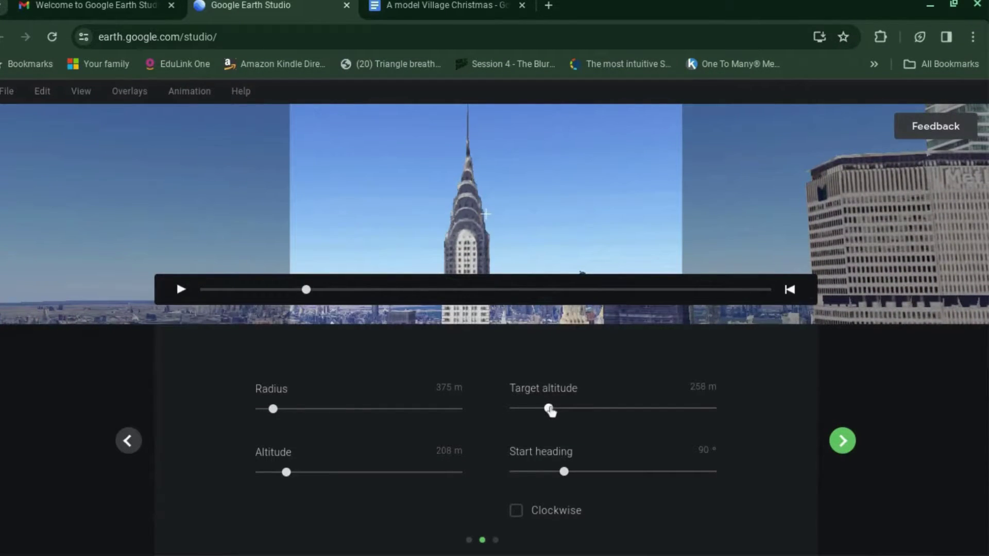
# Advance to the duration step, leaving the animation at 50 s
pyautogui.click(843, 442)
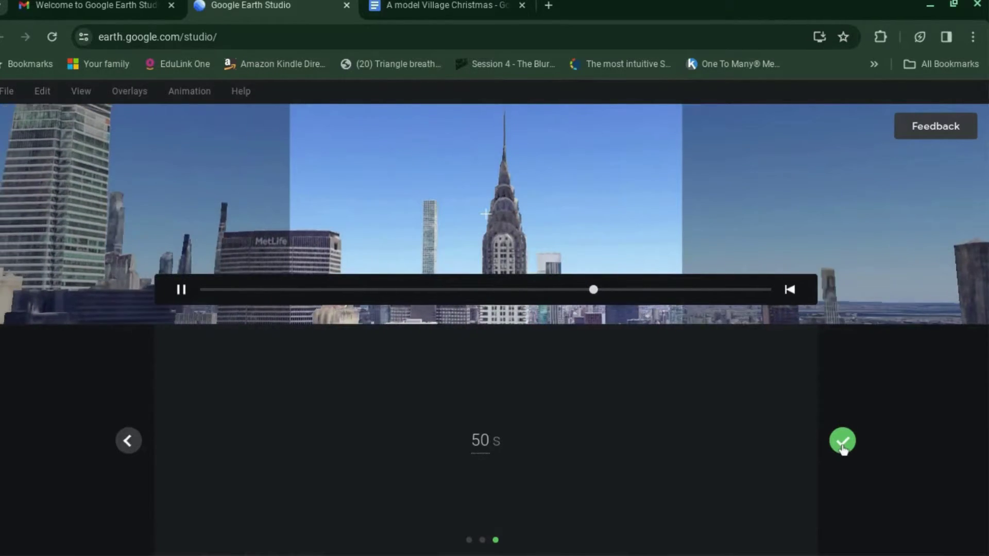
# Finish the quick start and drag the frame-750 camera keyframes earlier, to about frame 620
pyautogui.click(843, 443)
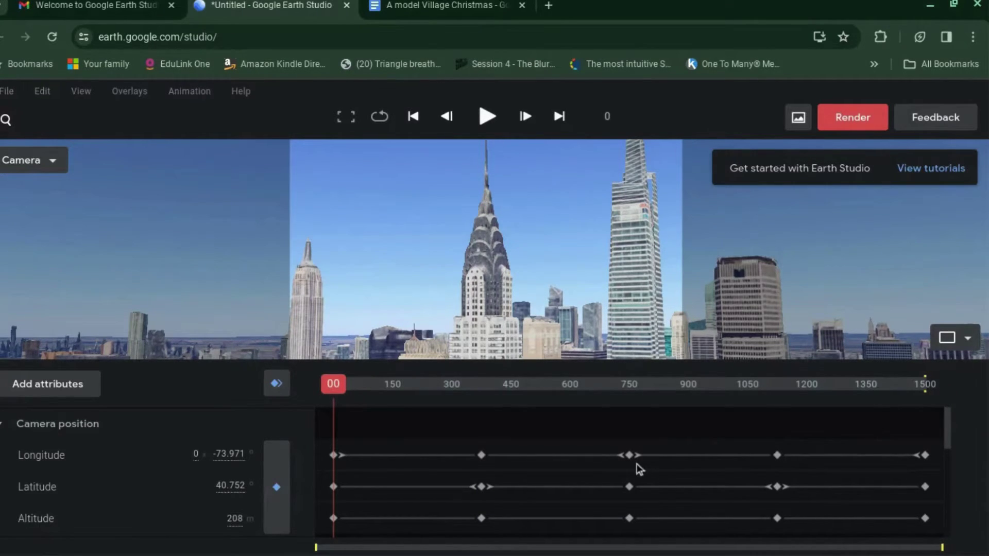
pyautogui.moveTo(629, 455); pyautogui.dragTo(613, 456)
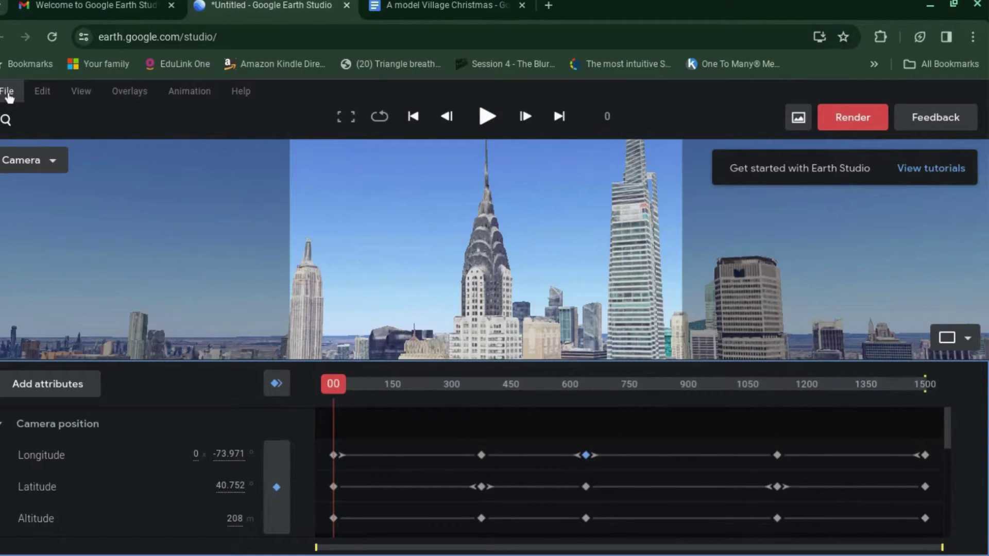
# Submit the Untitled project to the cloud renderer as a 1920×1080 MP4 video
pyautogui.click(863, 123)
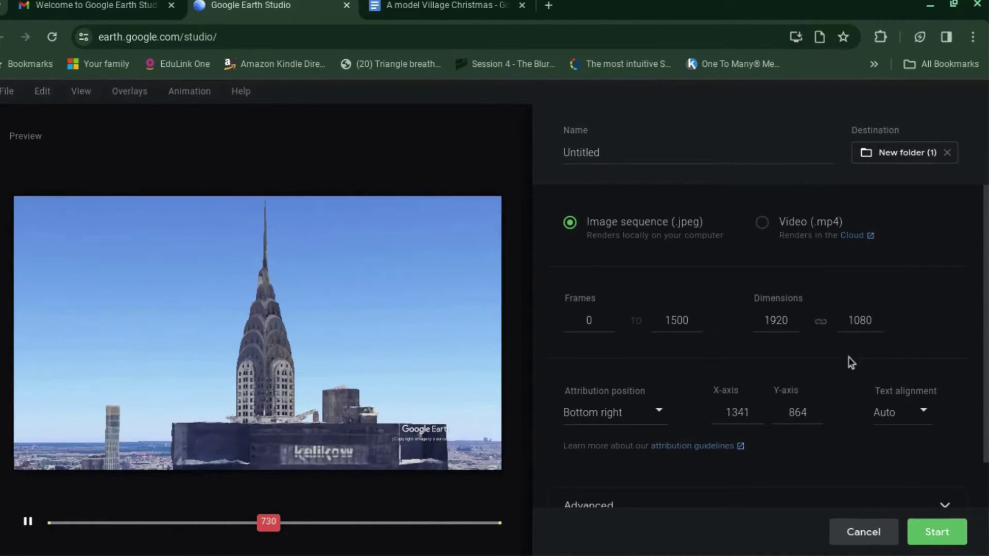
pyautogui.click(762, 225)
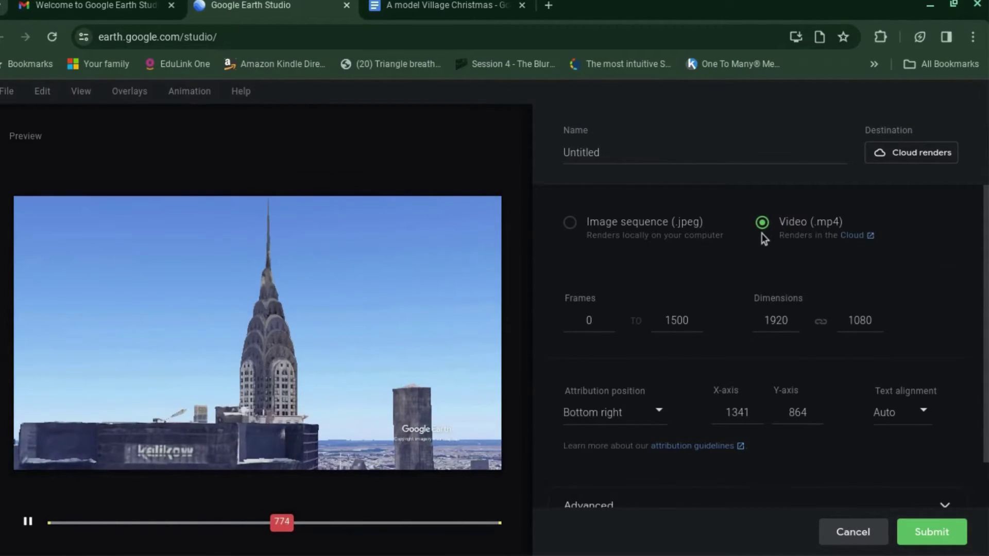
pyautogui.click(930, 536)
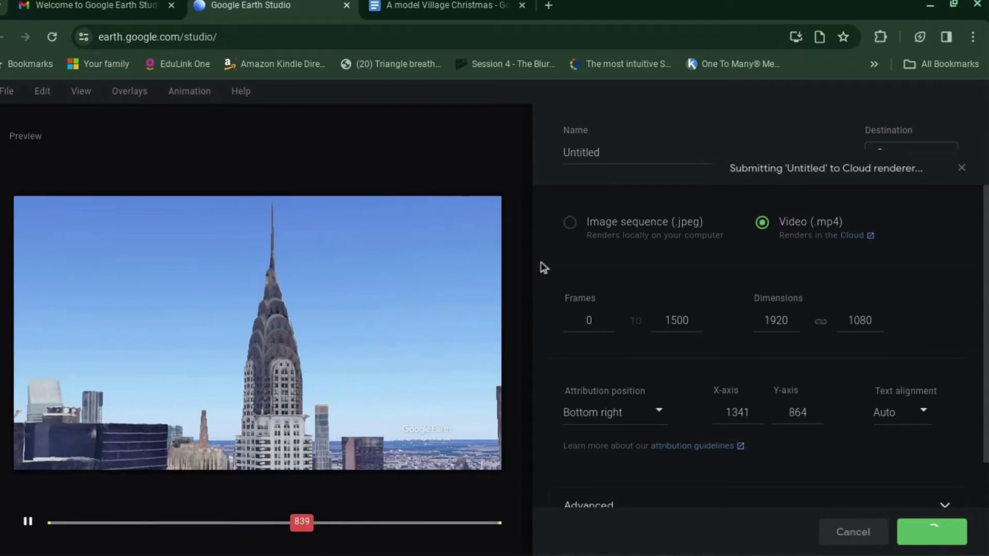
pyautogui.doubleClick(589, 154)
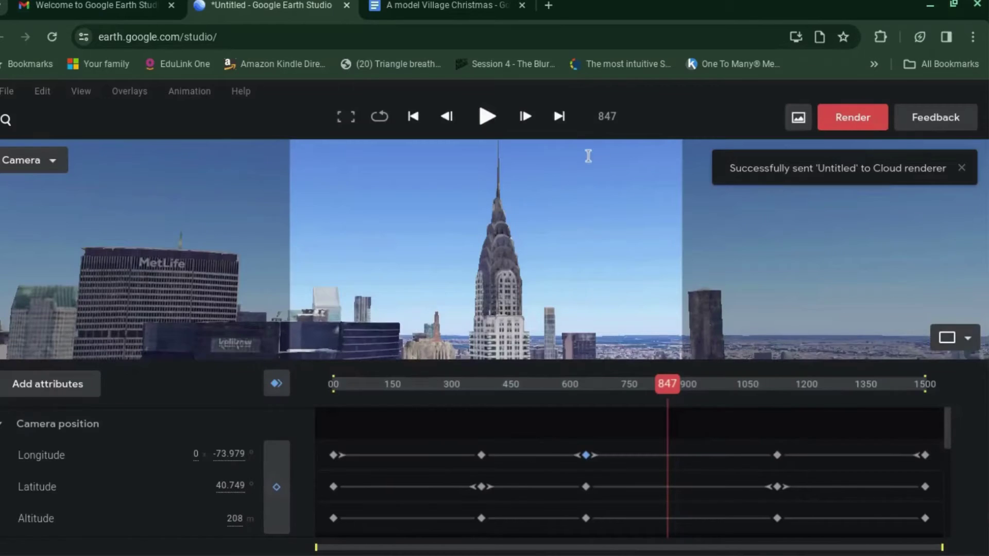
# Start a new blank project, discarding the Orbit project's unsaved changes
pyautogui.click(7, 91)
pyautogui.moveTo(30, 135)
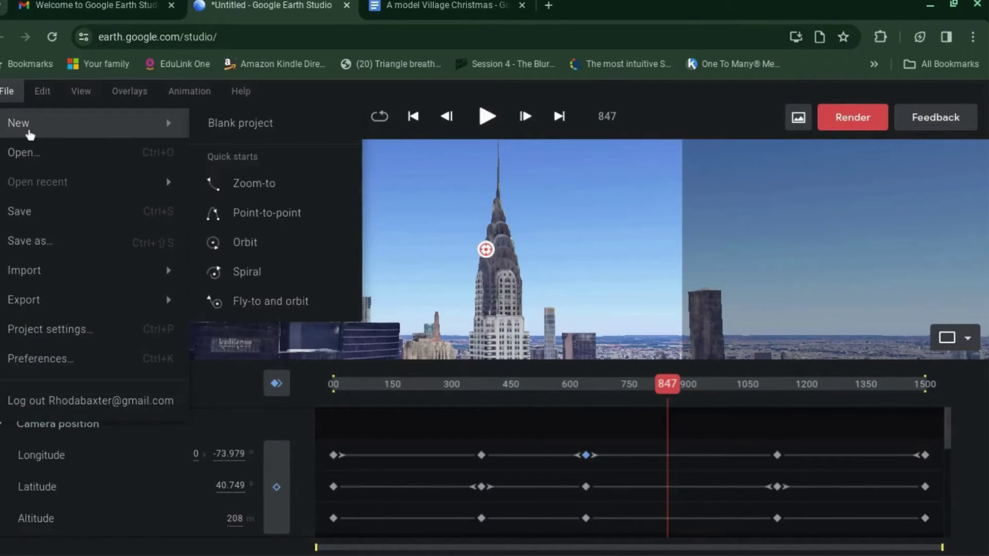
pyautogui.click(239, 126)
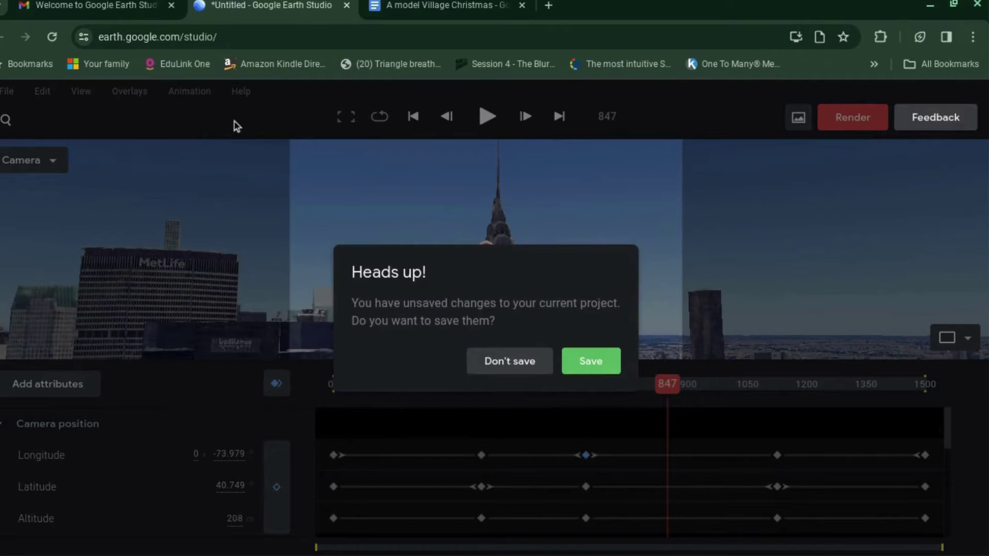
pyautogui.click(515, 367)
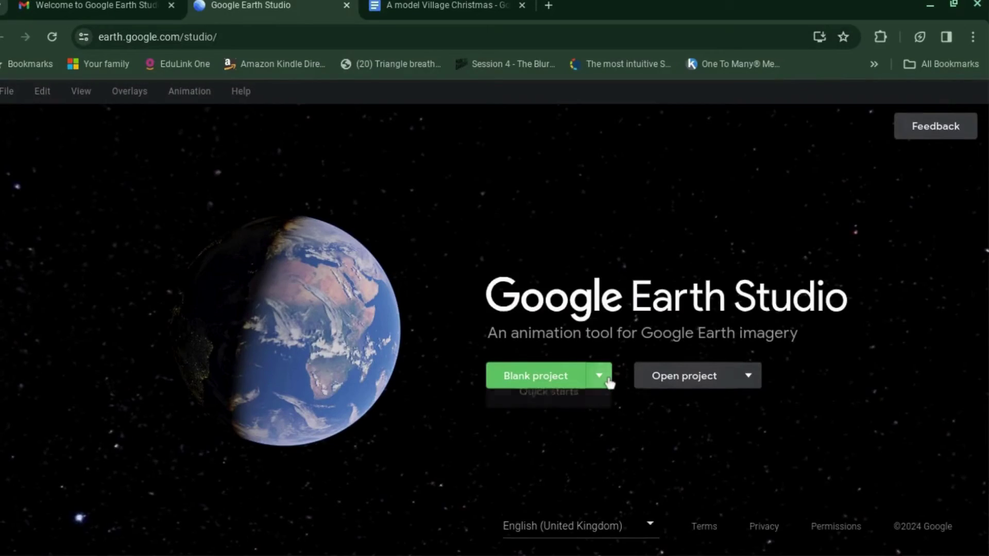
# Begin the Spiral quick-start template
pyautogui.click(550, 408)
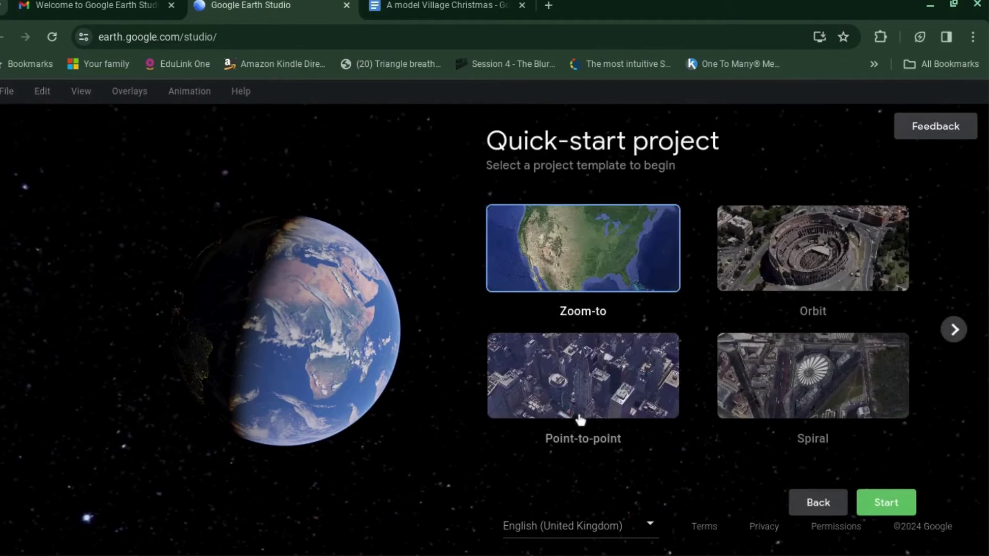
pyautogui.click(805, 353)
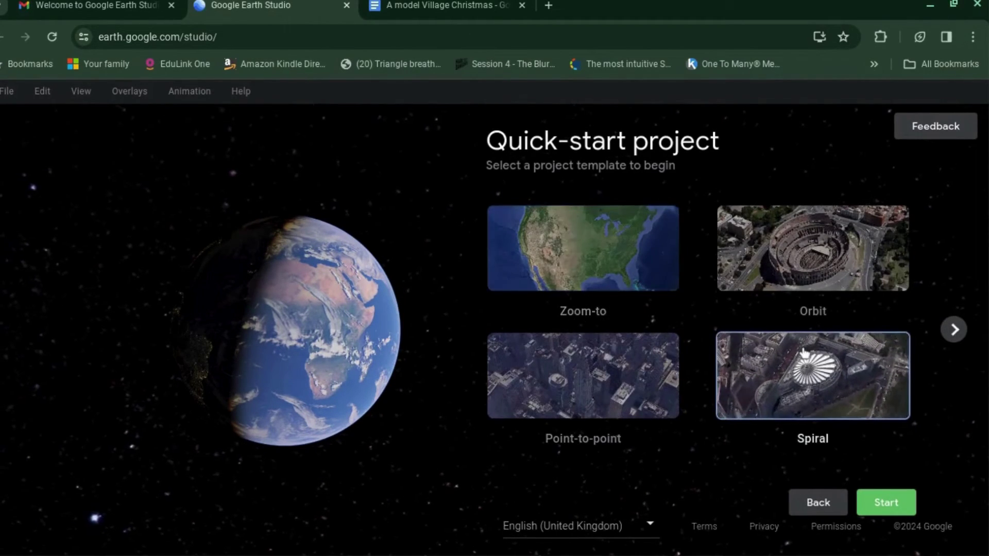
pyautogui.click(887, 499)
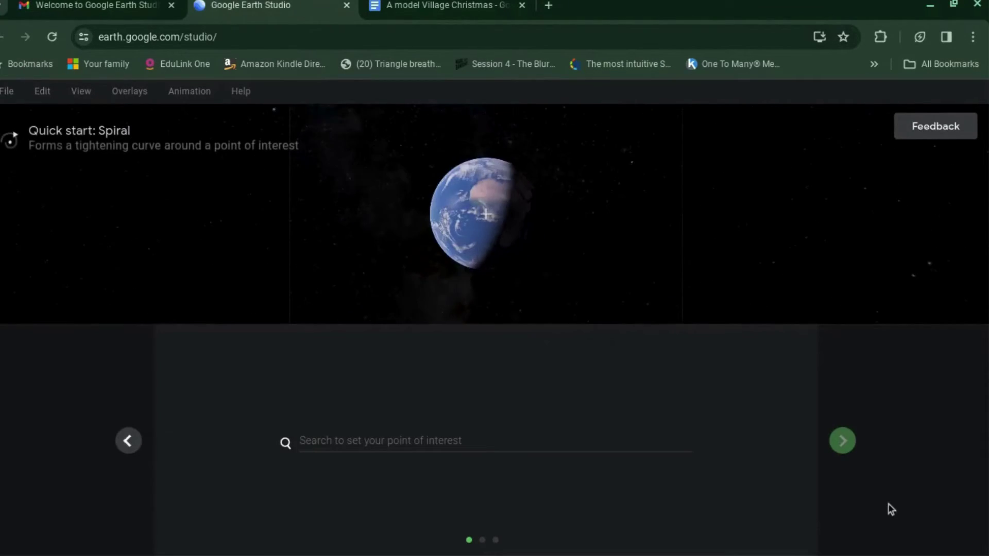
# Search 'guggen' and set the point of interest to Guggenheim Museum, Bilbao
pyautogui.click(541, 444)
pyautogui.write('gu')
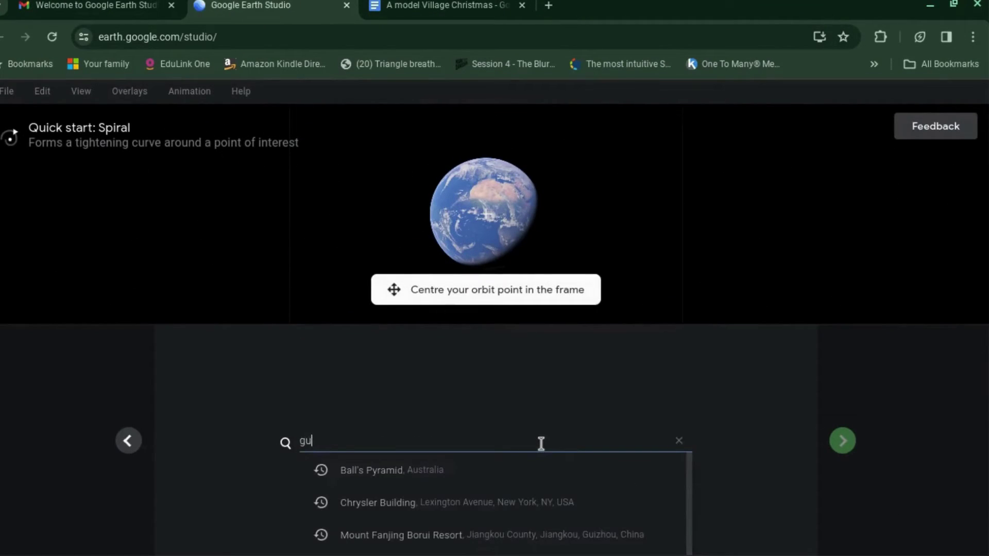
pyautogui.write('ggenhe')
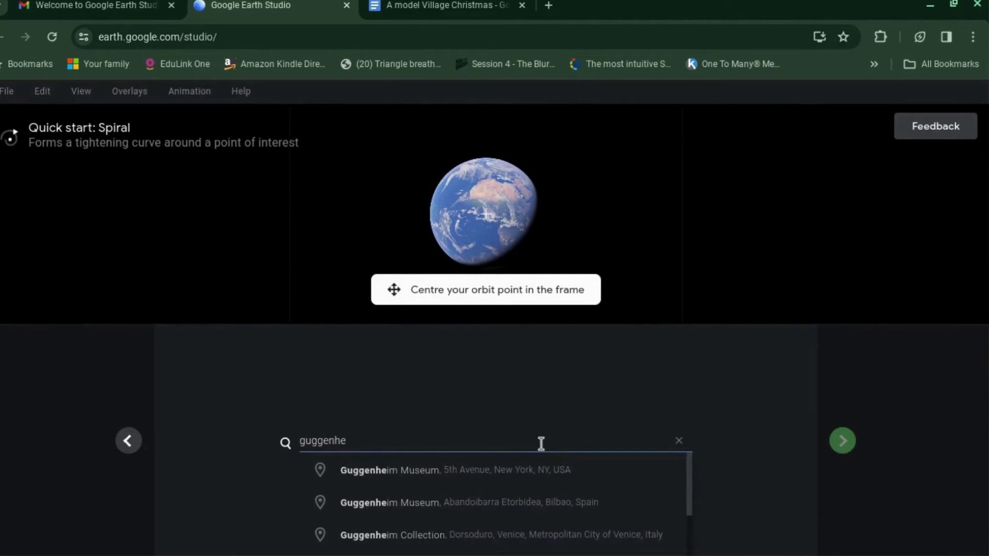
pyautogui.click(529, 492)
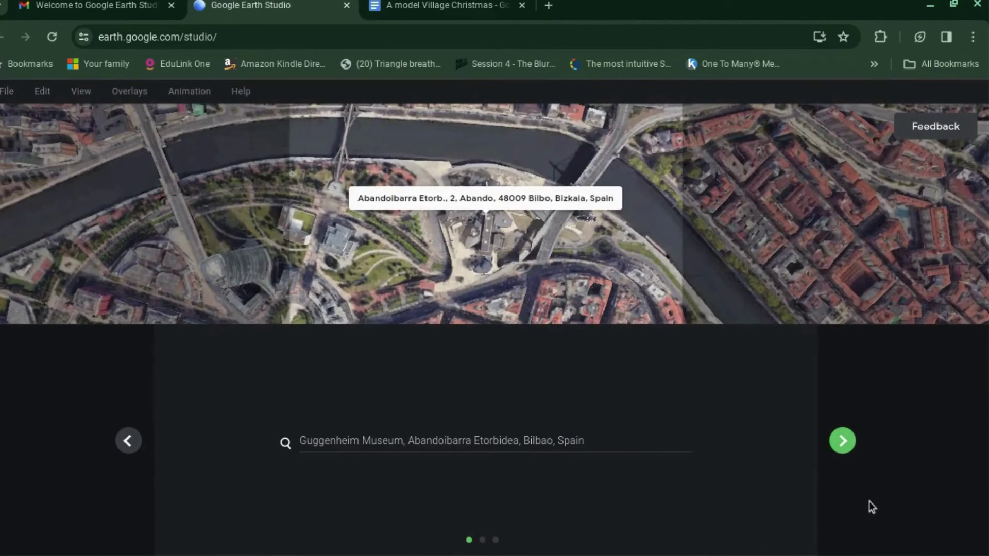
# Advance the Spiral setup to step 2 with its Radius, Angle and Altitude sliders
pyautogui.click(848, 447)
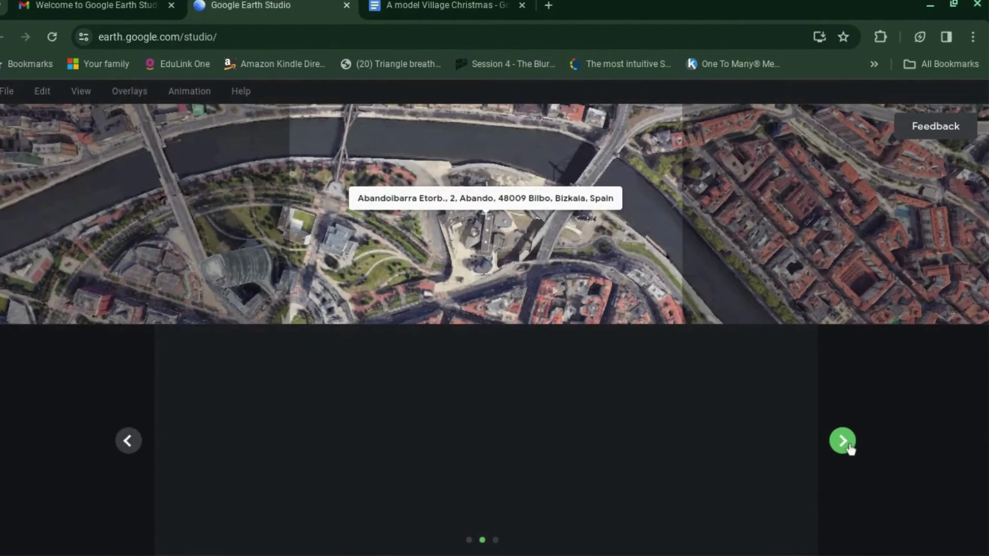